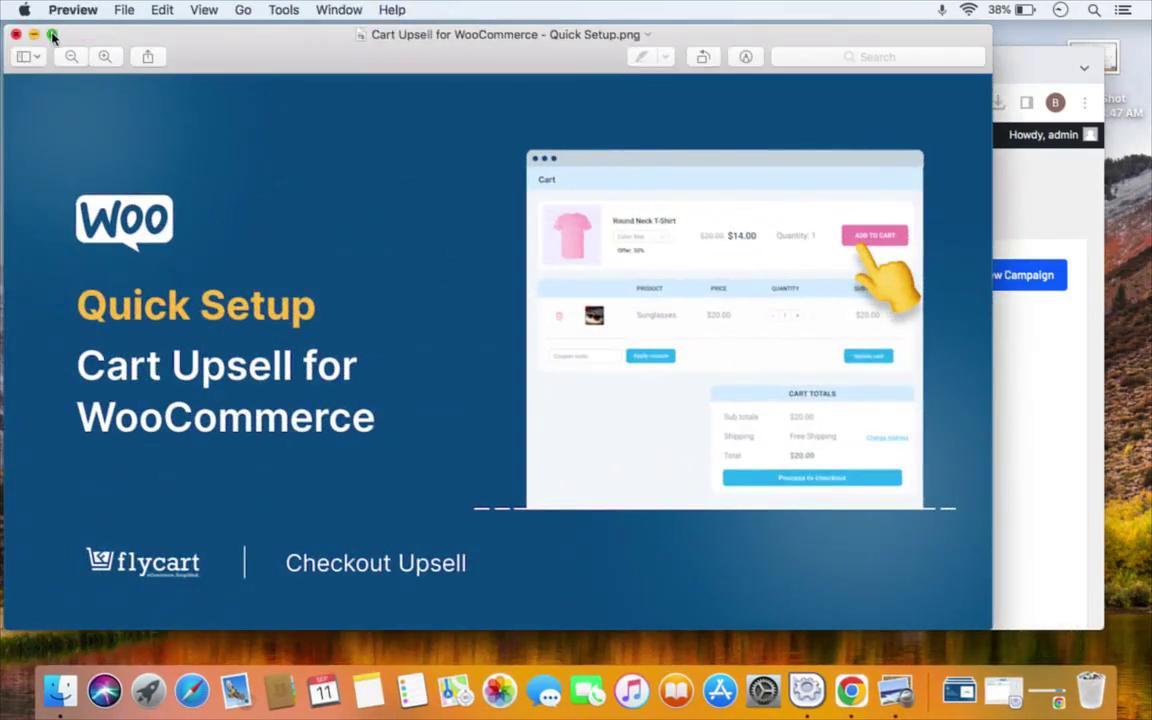
# - Create a new campaign and pick Cart Upsells as its campaign type
pyautogui.click(52, 36)
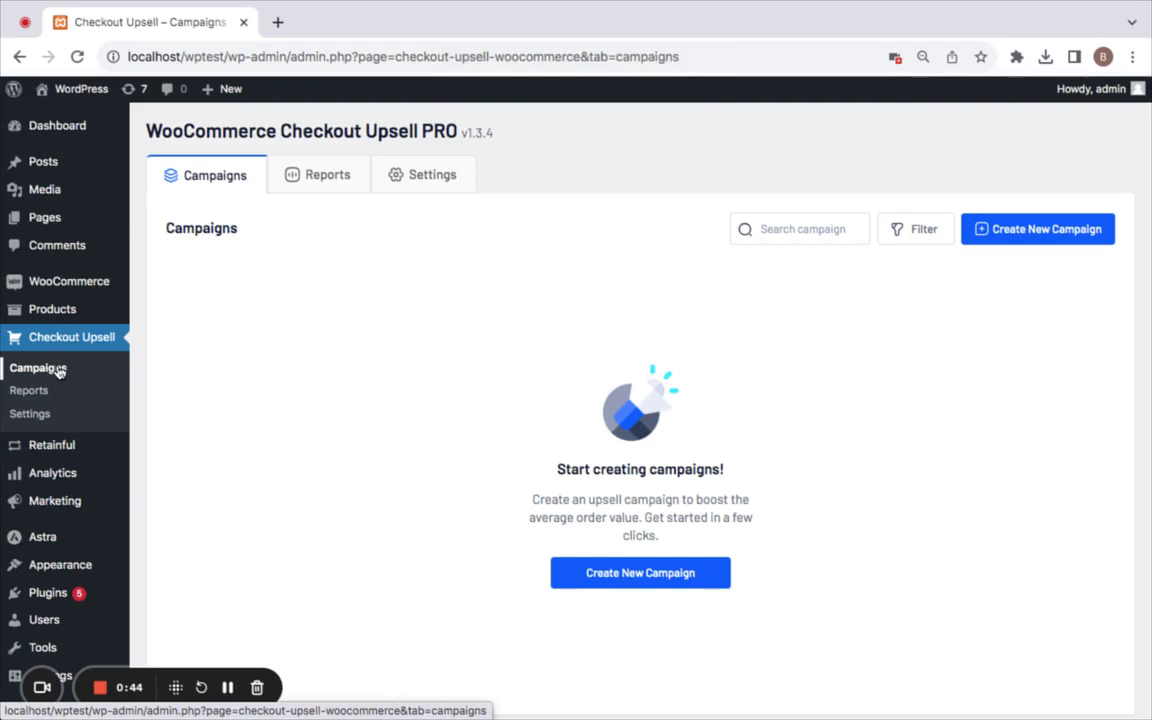
pyautogui.click(1098, 243)
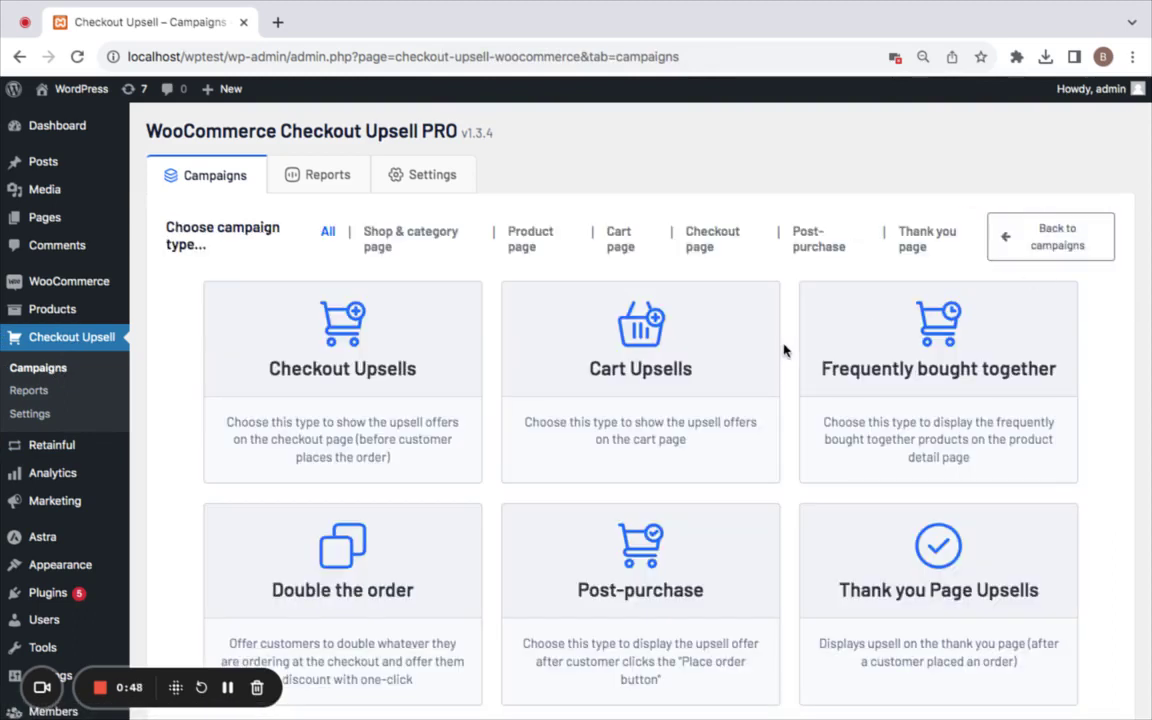
pyautogui.click(688, 380)
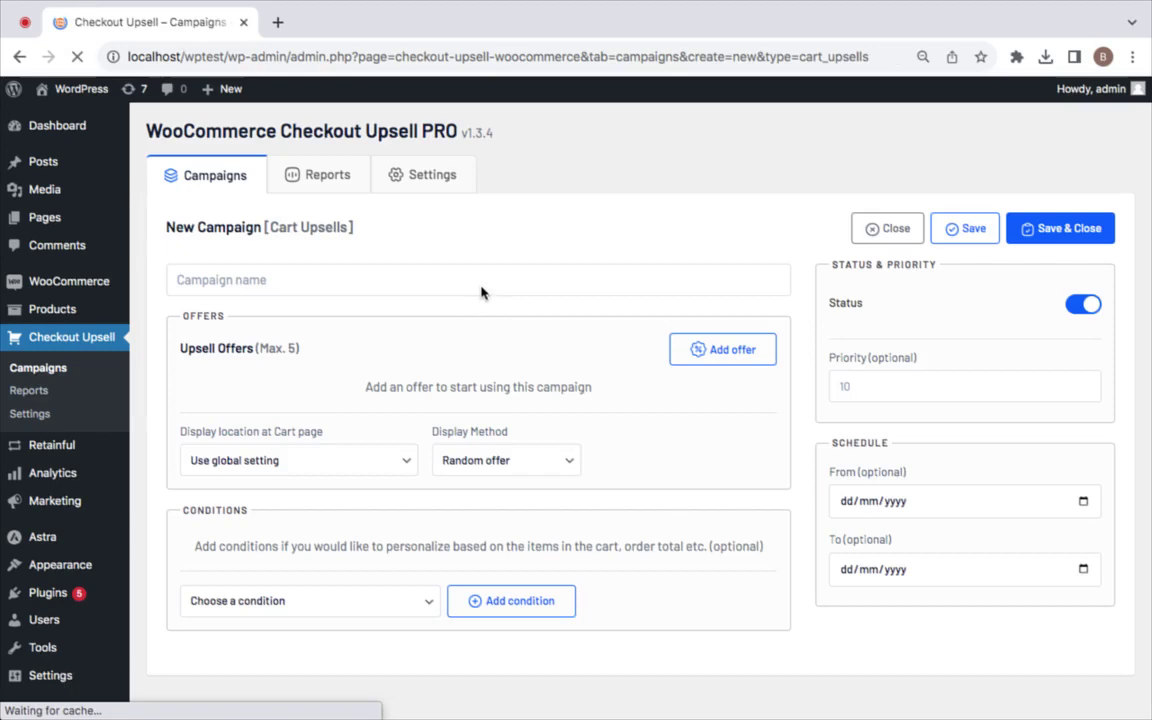
# - Name the campaign 'Cart Upsell' and add its first offer
pyautogui.click(484, 281)
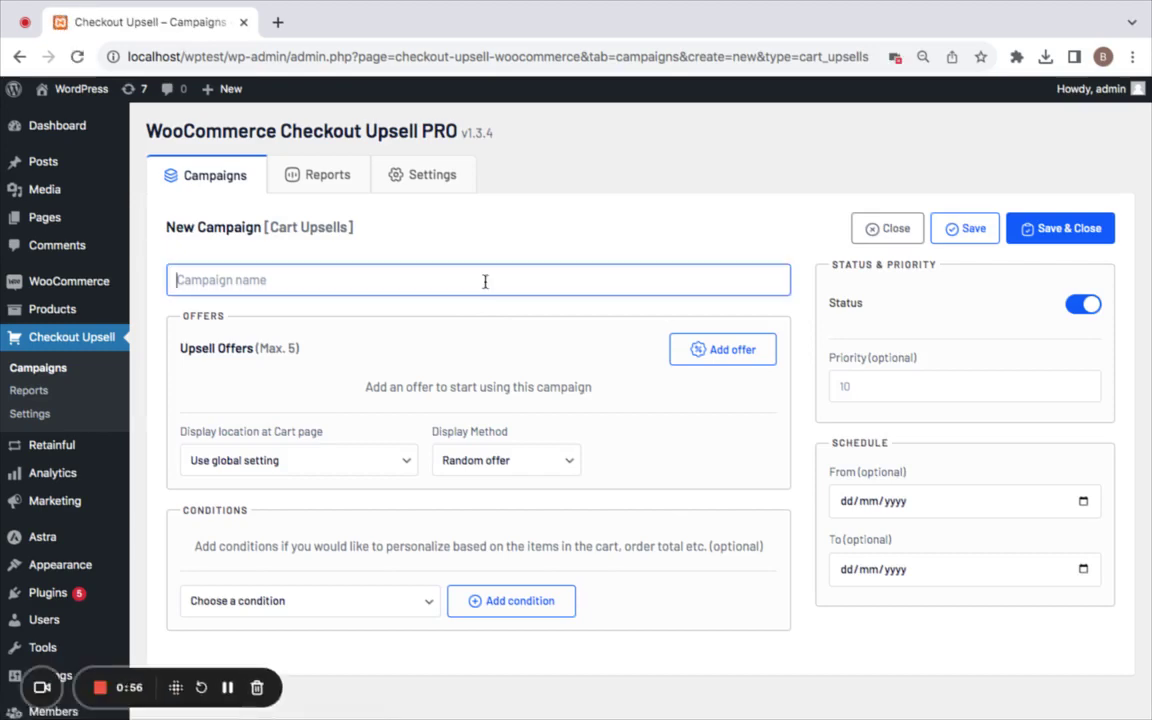
pyautogui.write('Cart U')
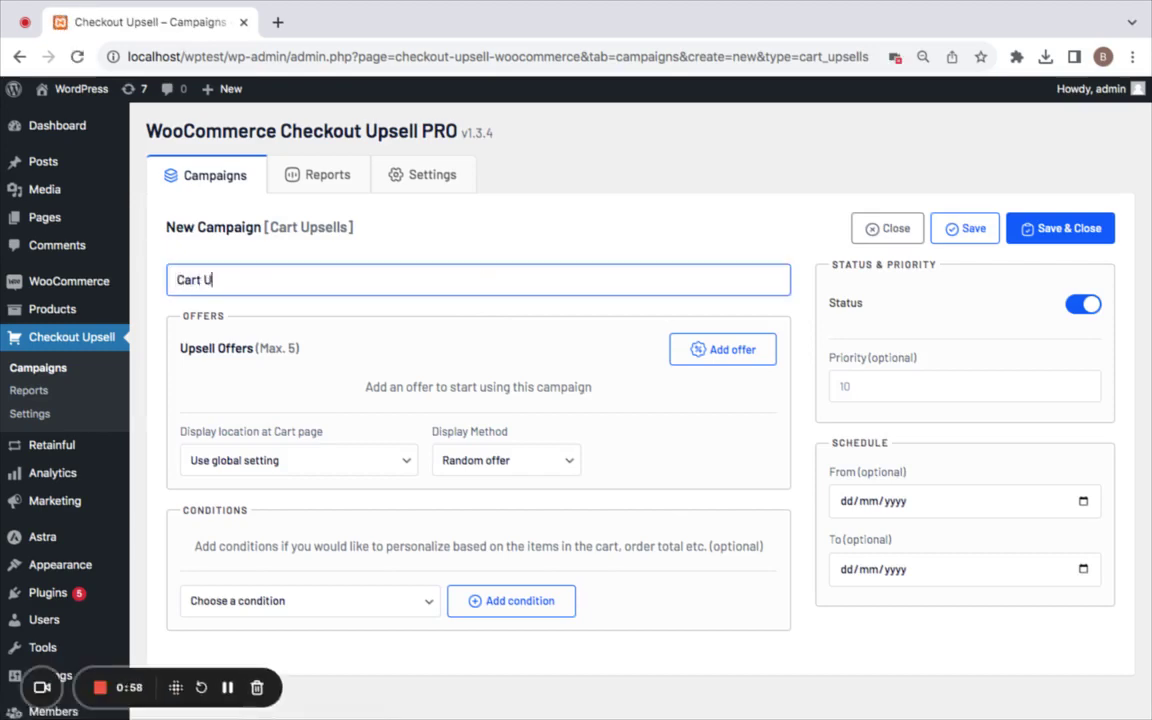
pyautogui.write('psell')
pyautogui.click(727, 349)
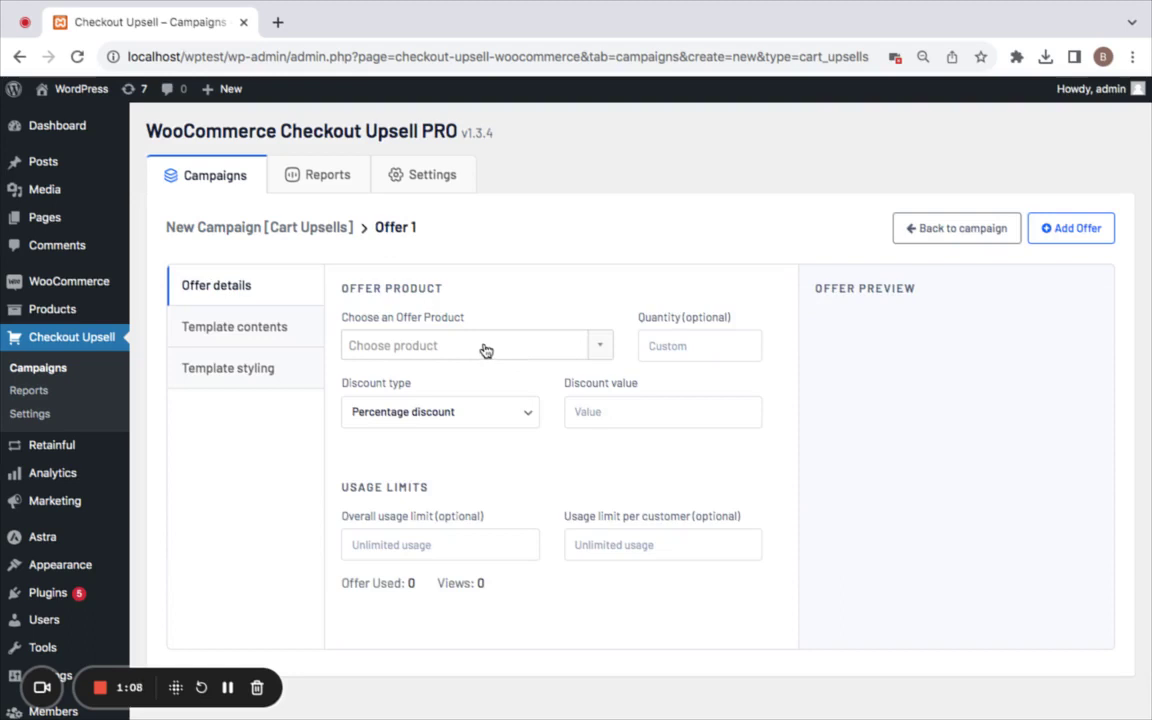
# - Set Offer 1 to product #18 Cap with a 10% percentage discount and save it
pyautogui.click(486, 350)
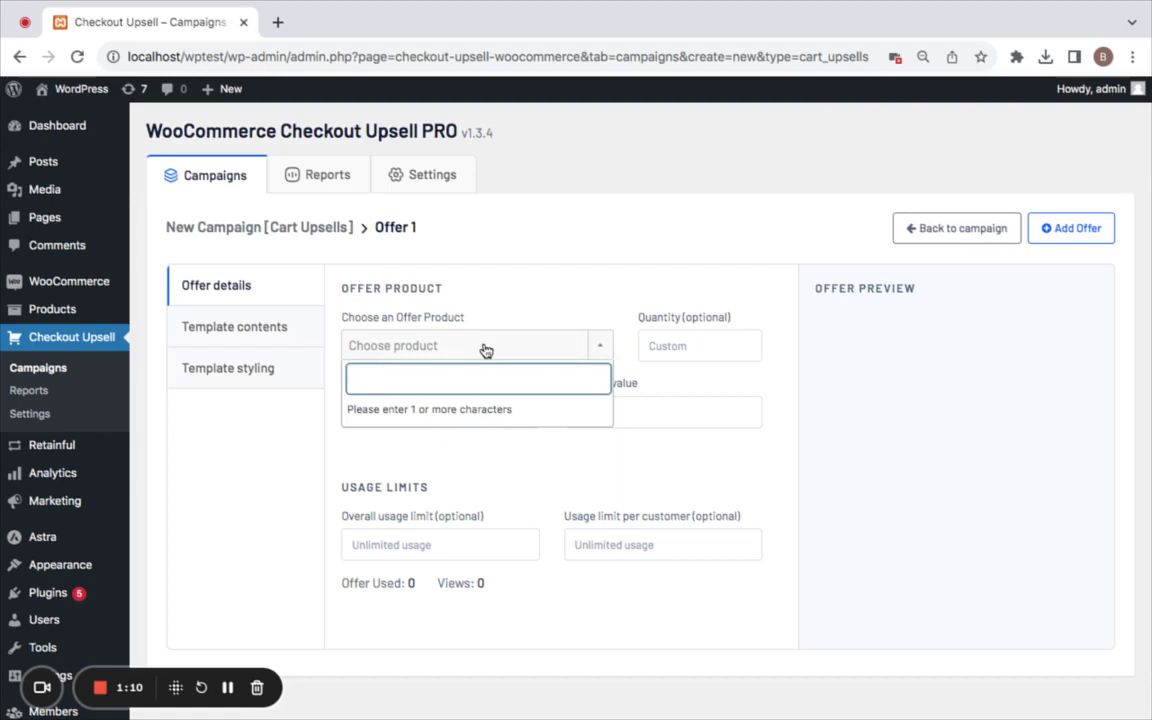
pyautogui.write('cap')
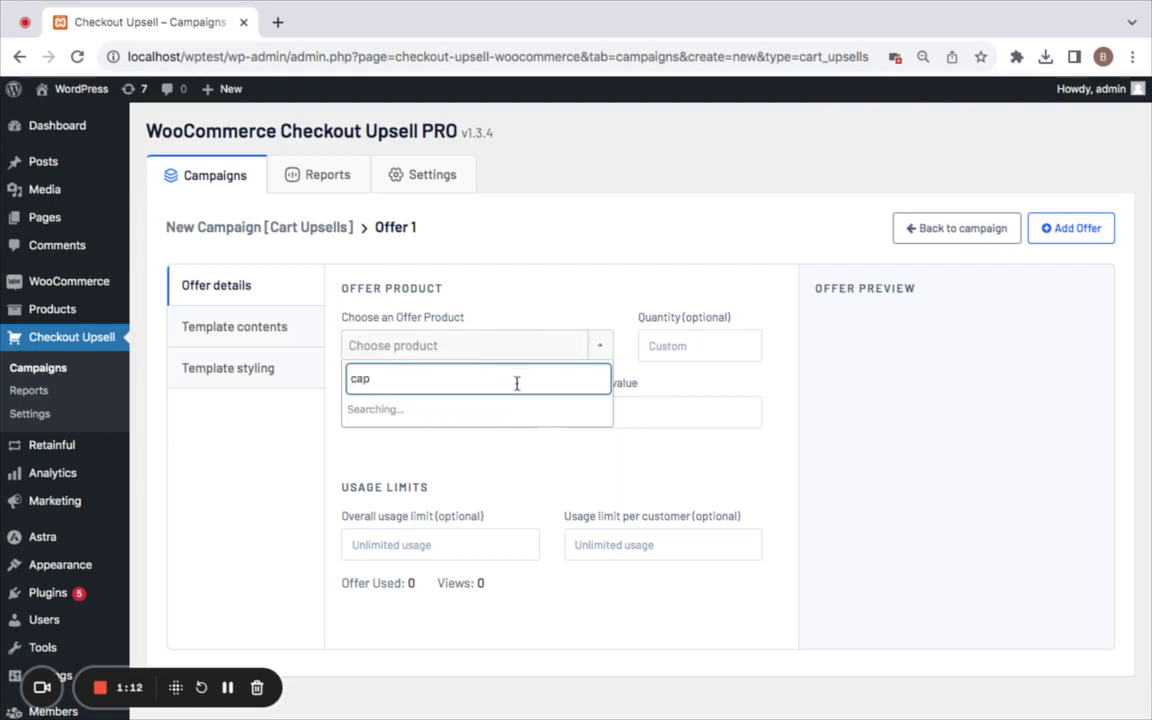
pyautogui.click(483, 406)
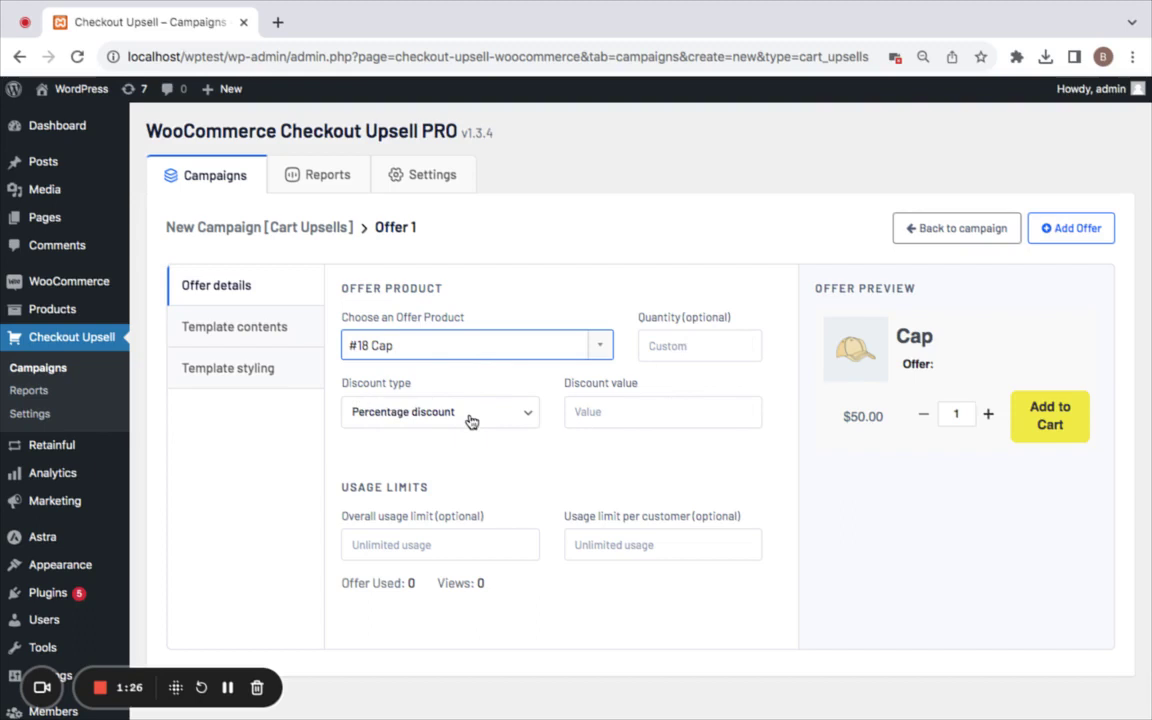
pyautogui.click(643, 411)
pyautogui.write('10')
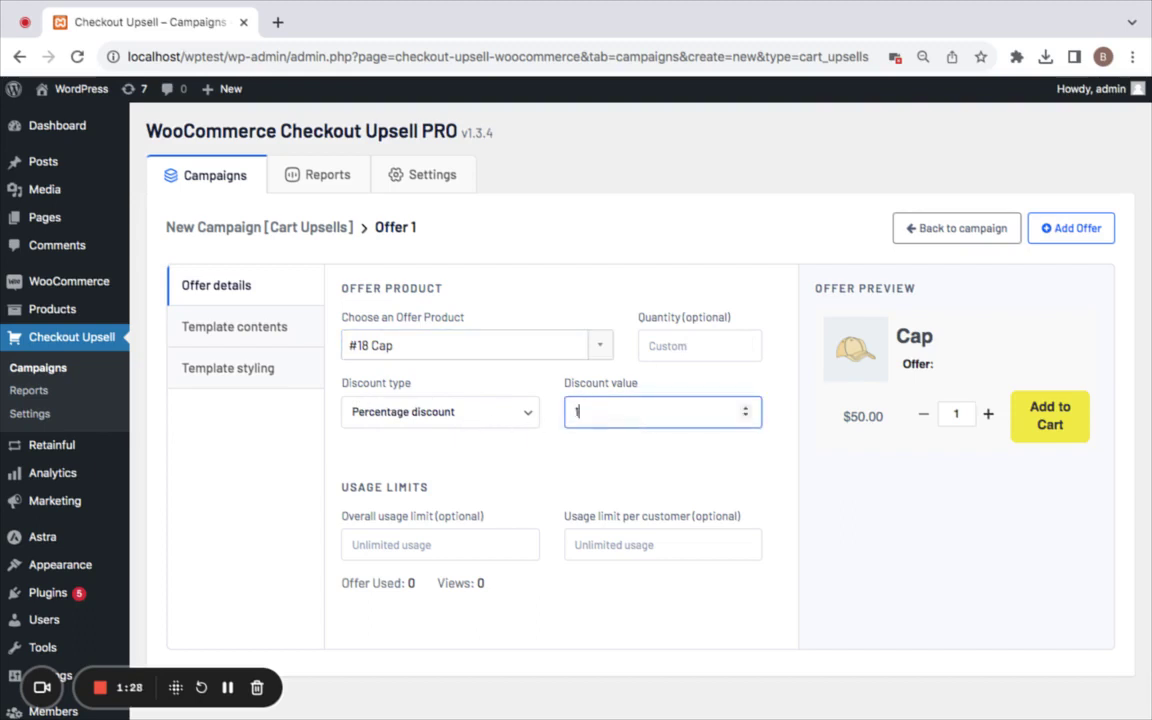
pyautogui.click(535, 455)
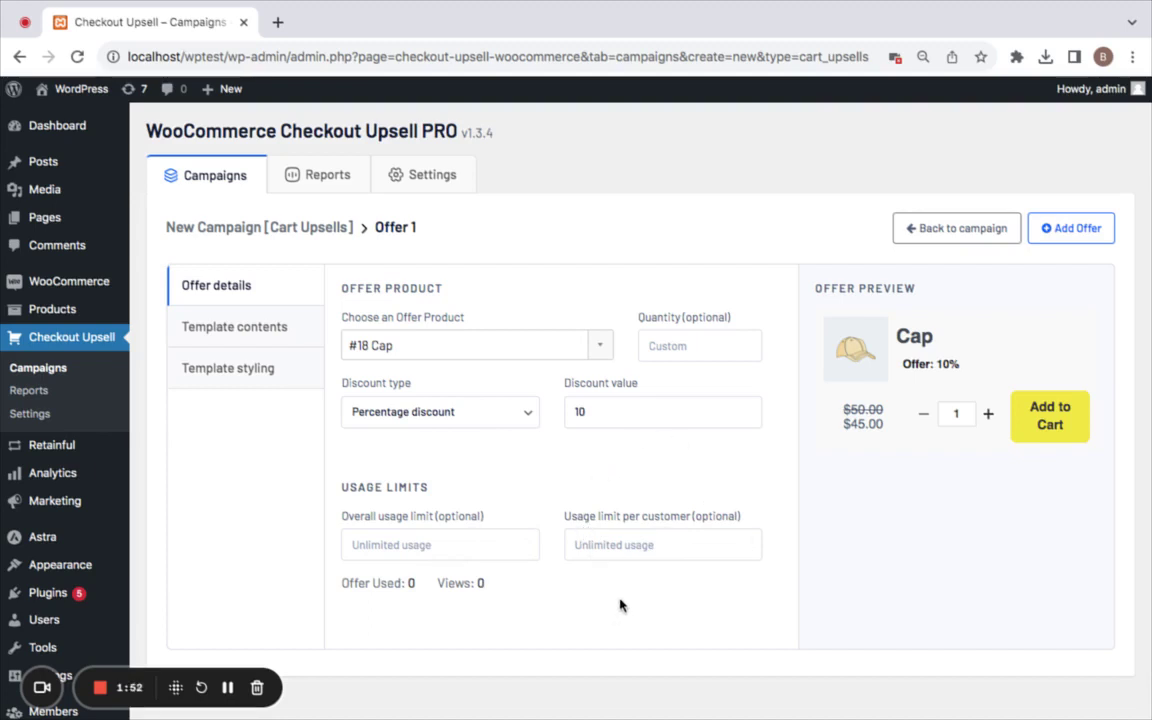
pyautogui.click(1077, 233)
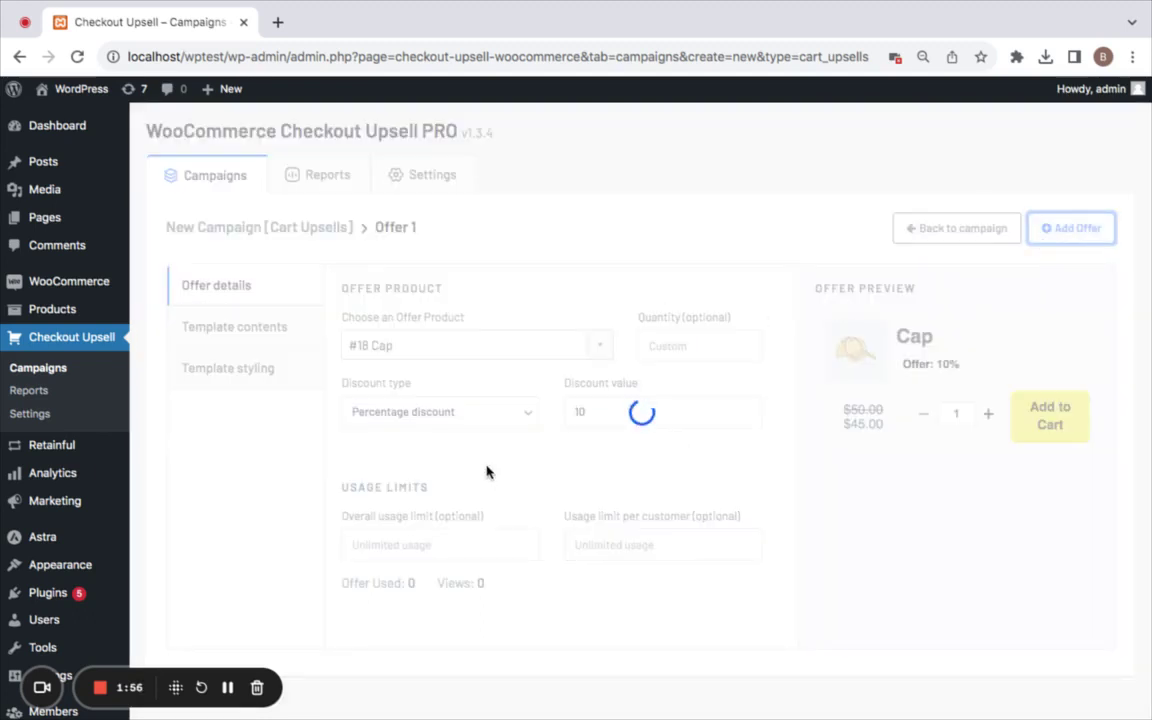
# - Add a 'Products in the Cart' condition to the campaign
pyautogui.scroll(-1, 488, 471)
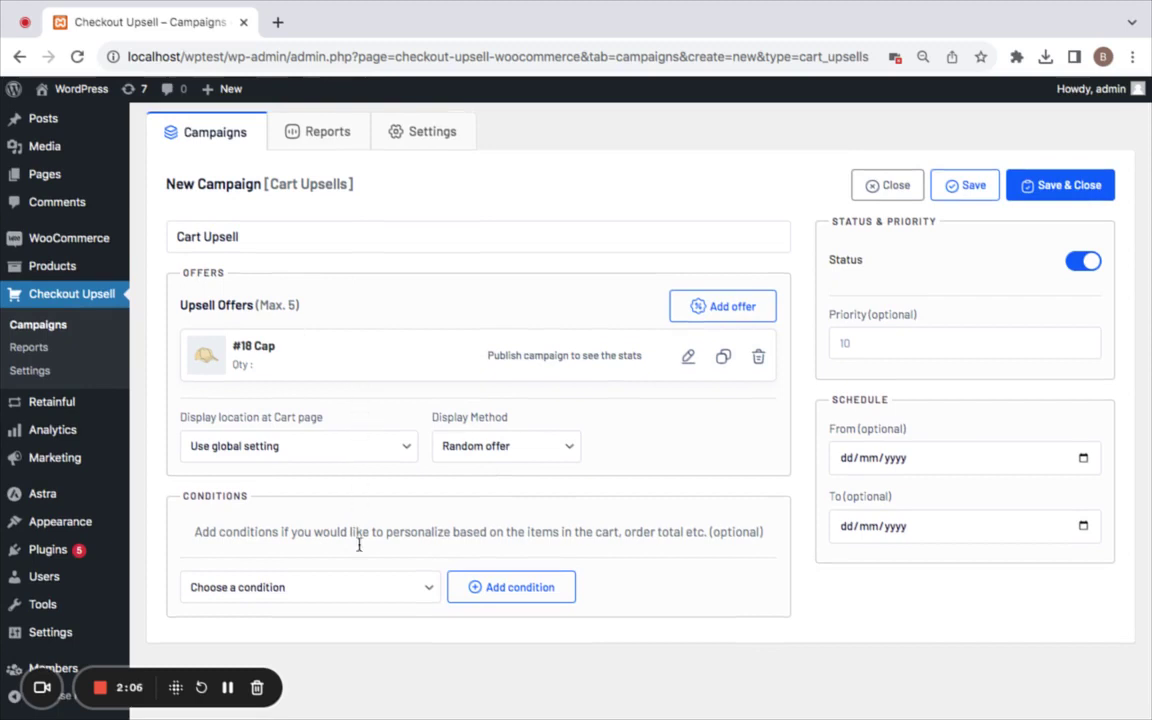
pyautogui.click(412, 588)
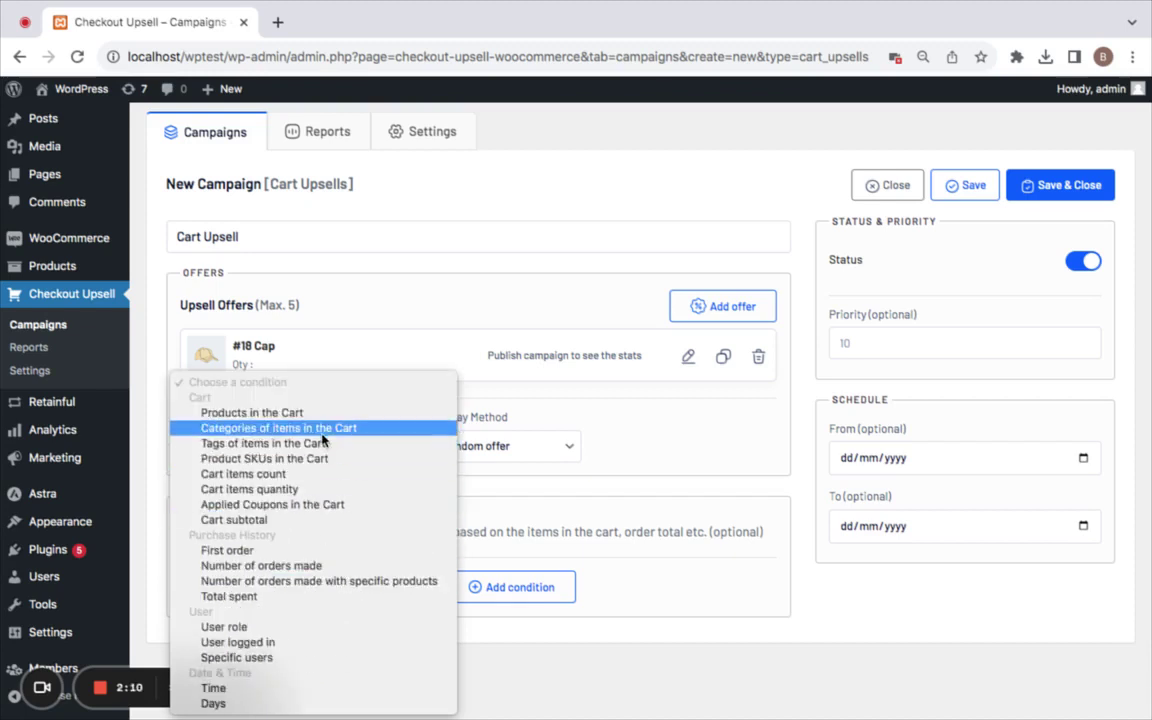
pyautogui.click(320, 430)
pyautogui.click(370, 583)
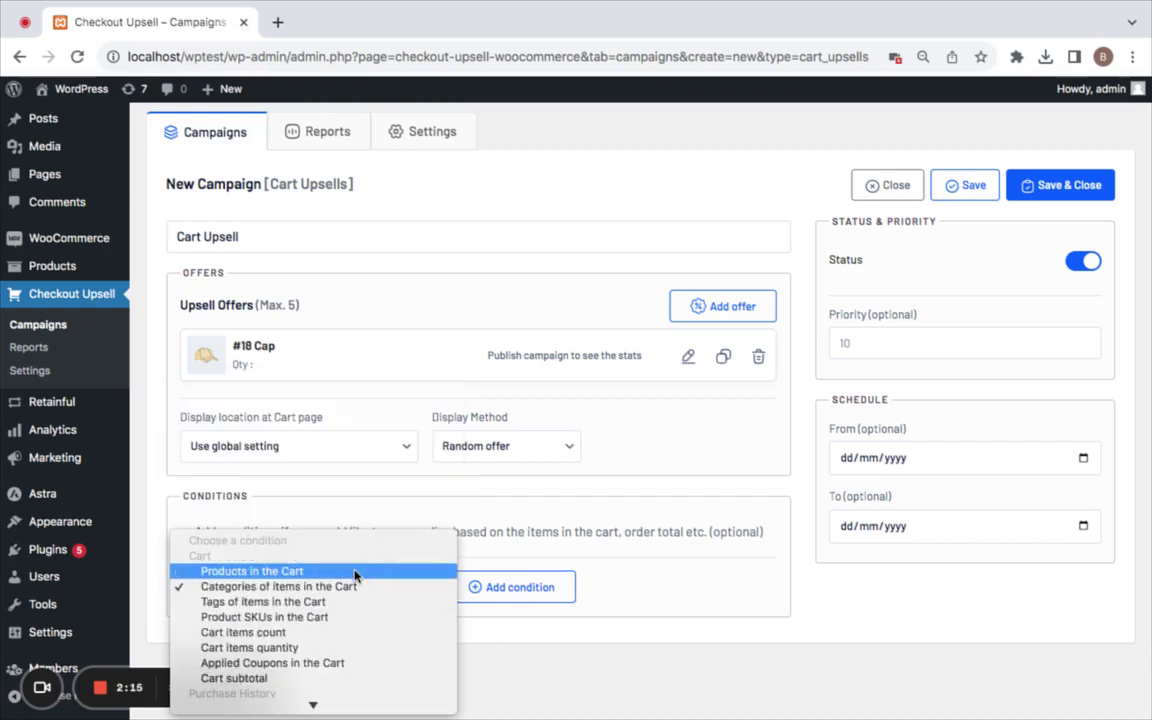
pyautogui.click(355, 571)
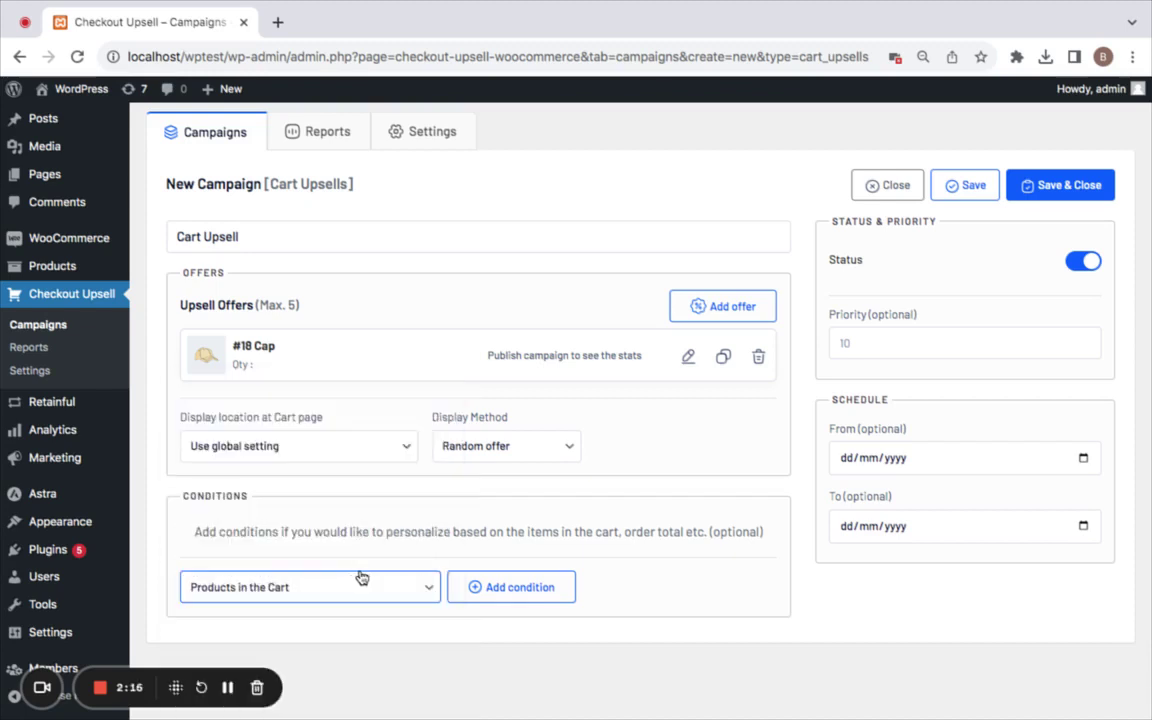
pyautogui.click(520, 587)
# - Require #15 T-Shirt in the cart, then save and close the campaign
pyautogui.scroll(-1, 519, 586)
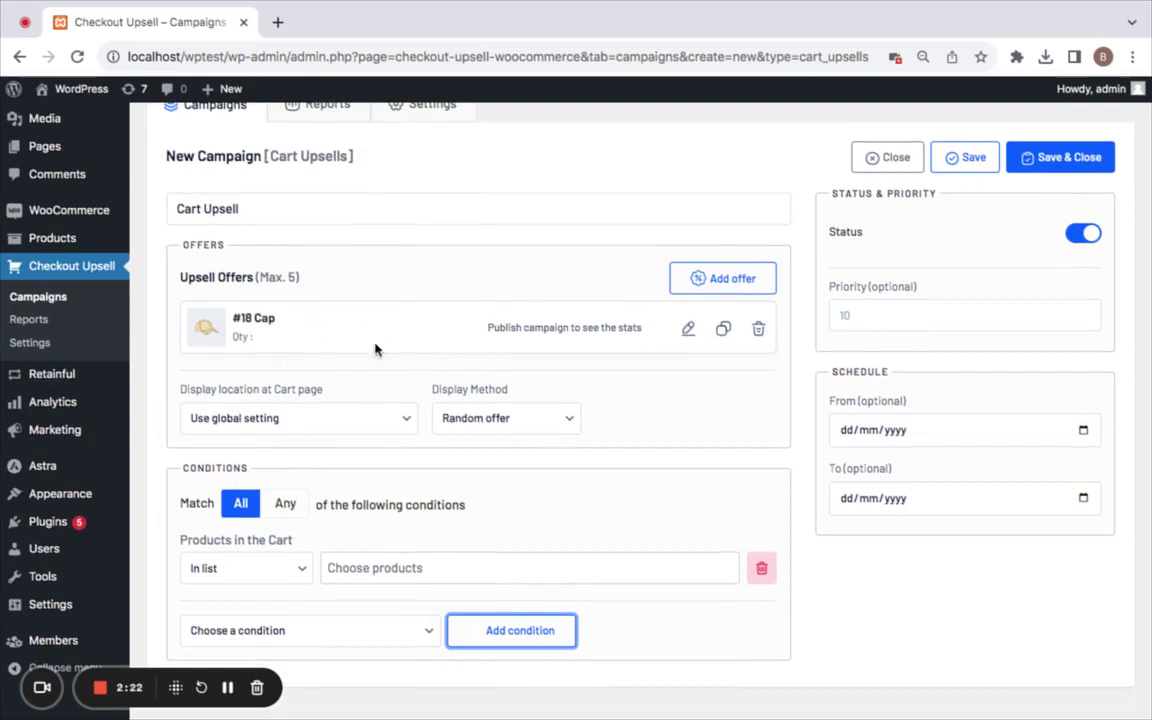
pyautogui.click(433, 570)
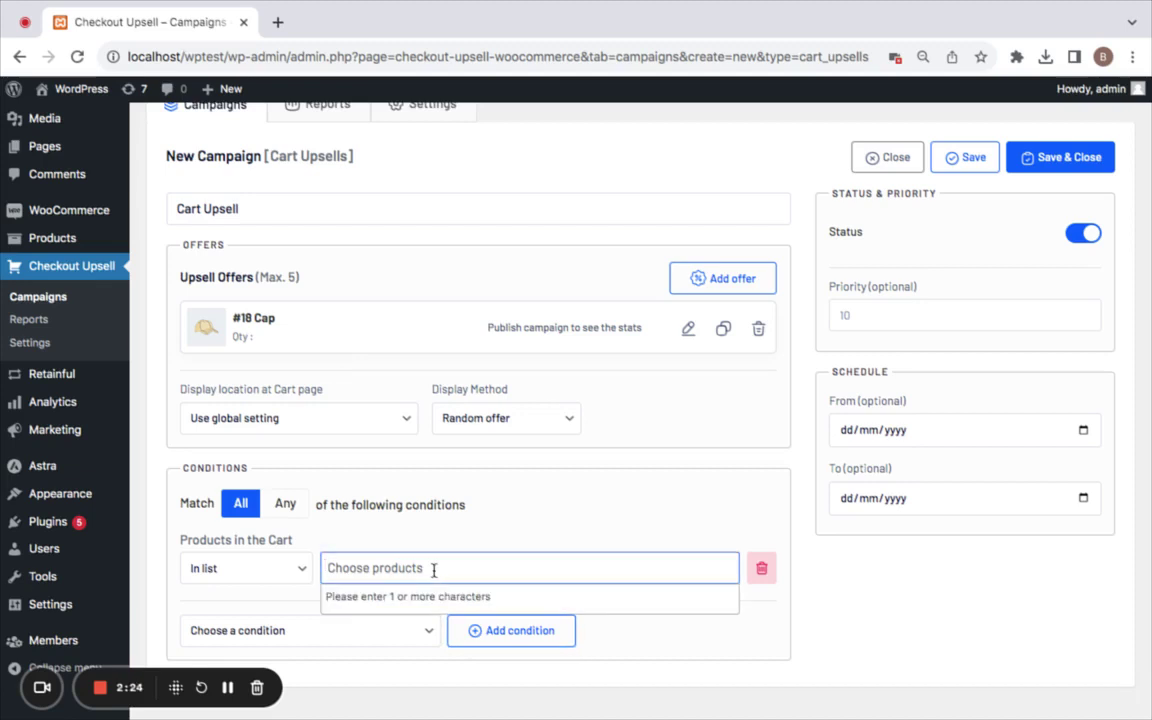
pyautogui.write('tshirt')
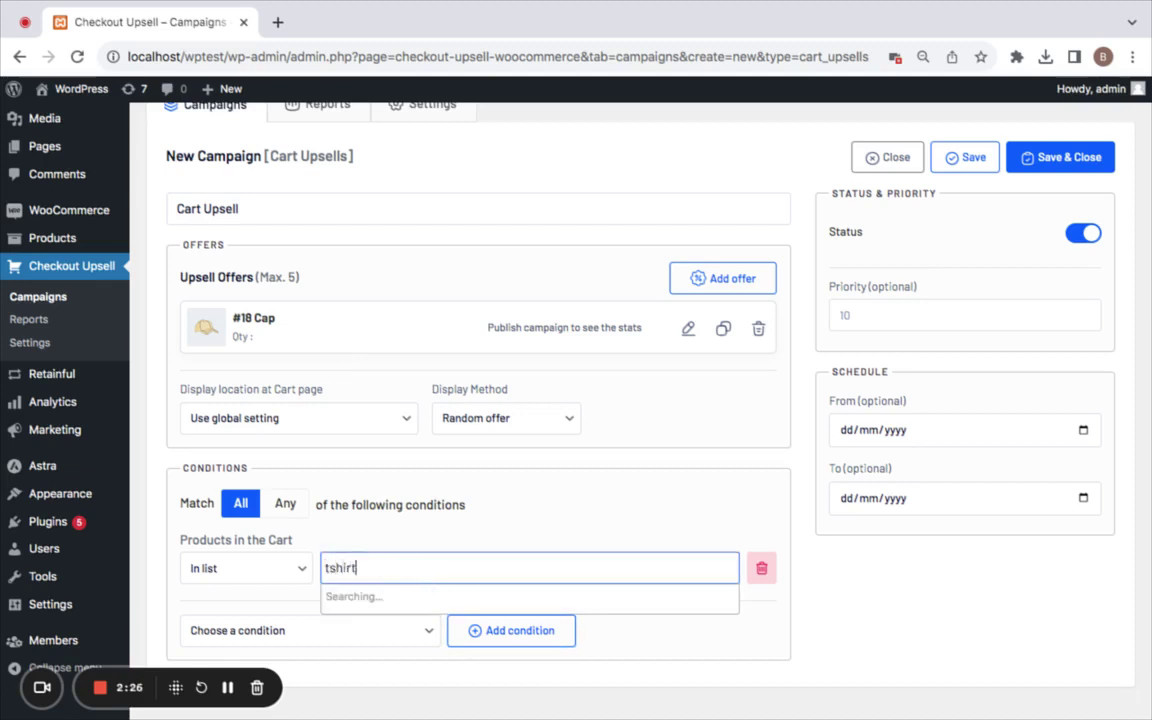
pyautogui.click(455, 596)
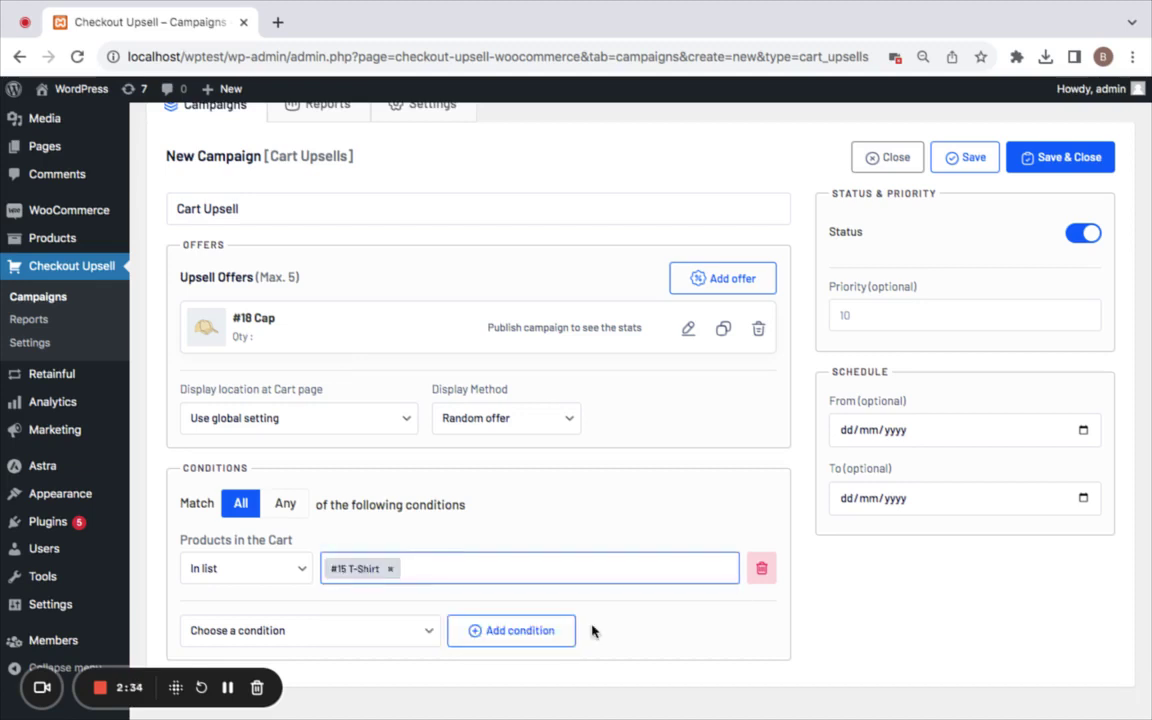
pyautogui.scroll(2, 591, 630)
pyautogui.click(1035, 232)
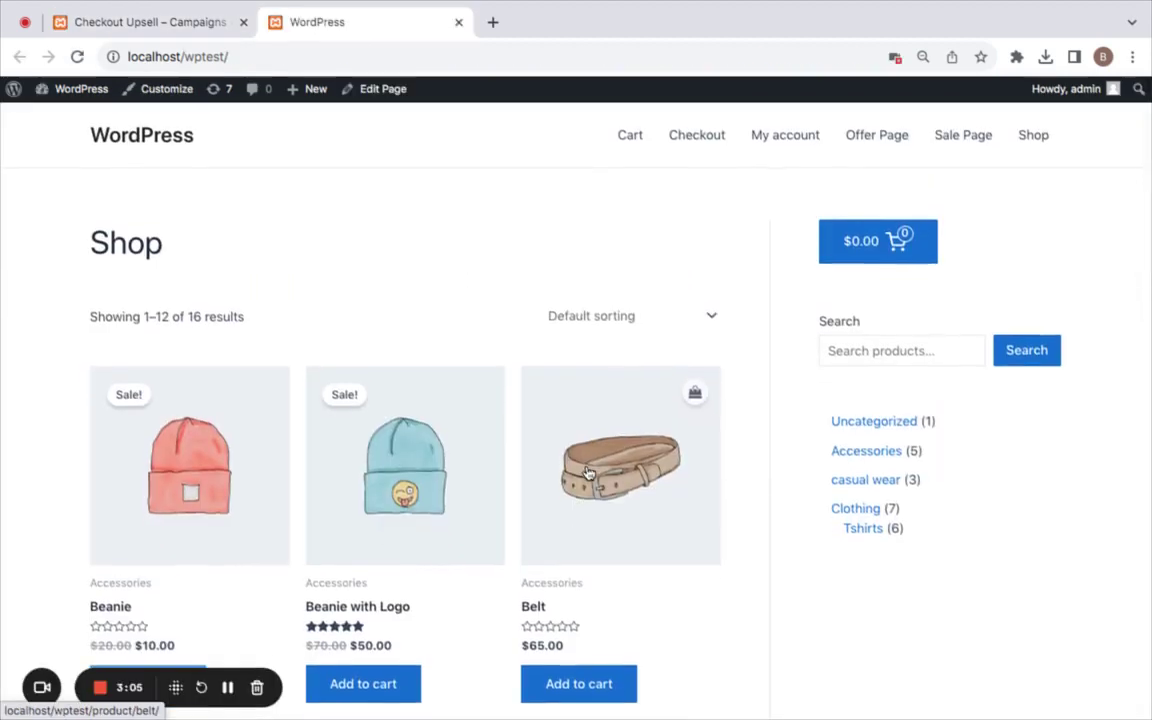
# - Add the T-Shirt to the cart from page 2 of the Shop
pyautogui.scroll(-10, 588, 472)
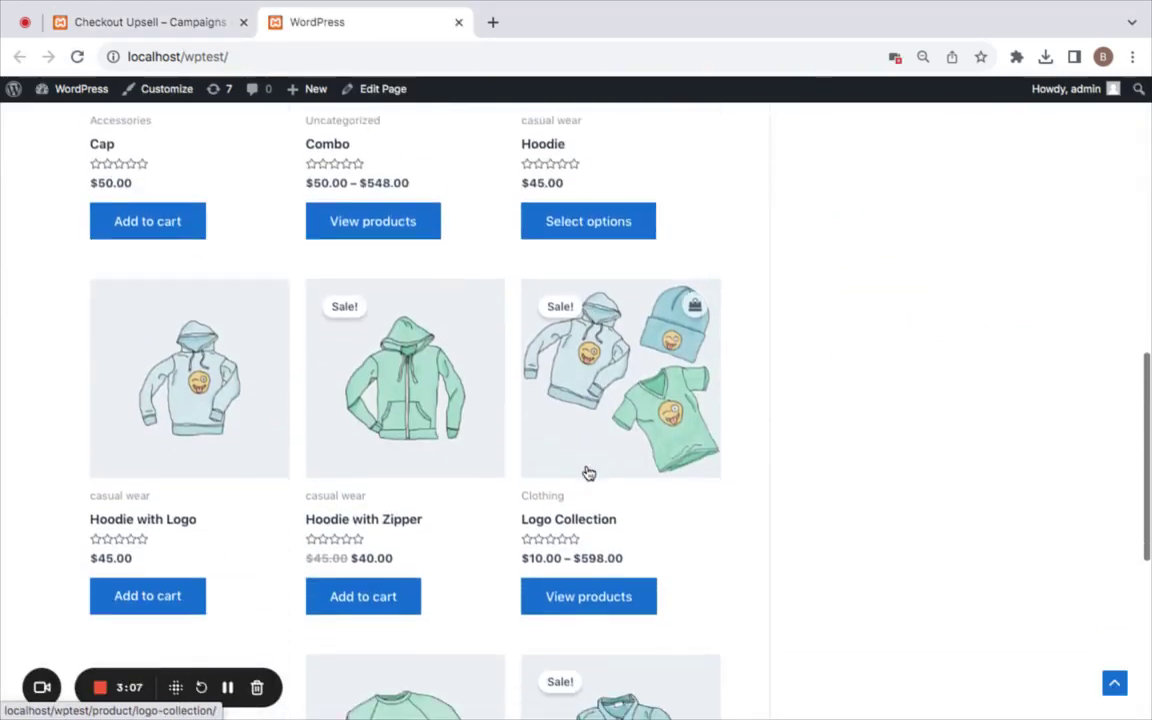
pyautogui.scroll(-3, 588, 472)
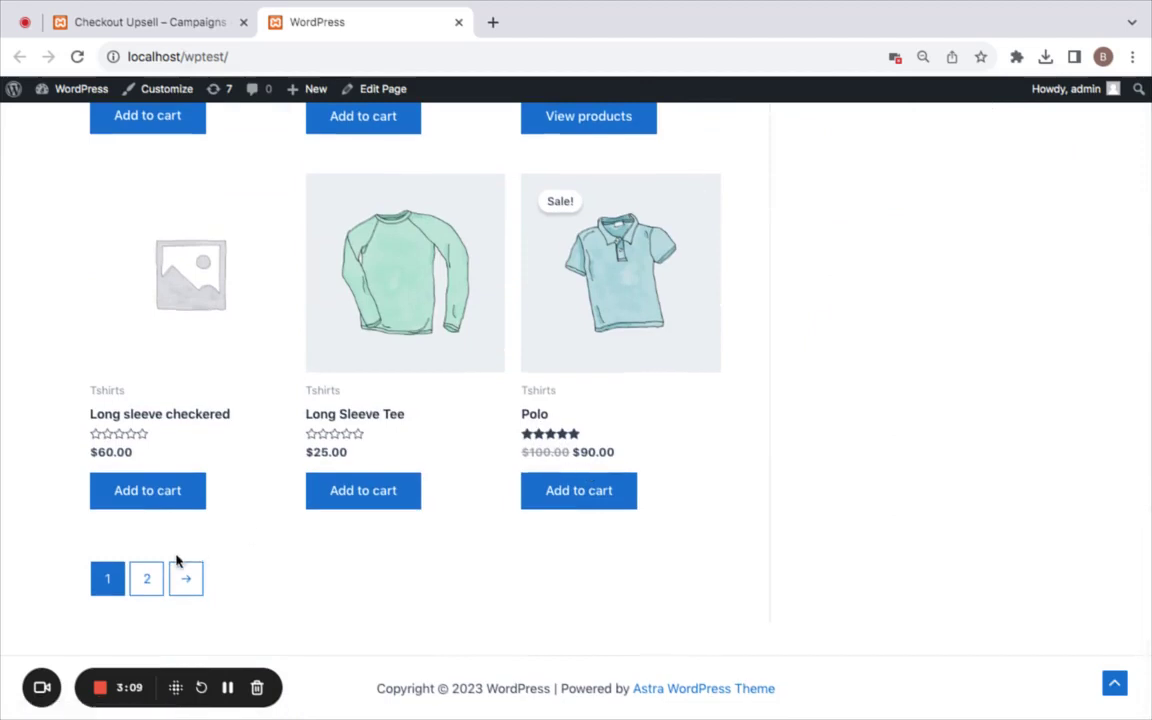
pyautogui.click(150, 580)
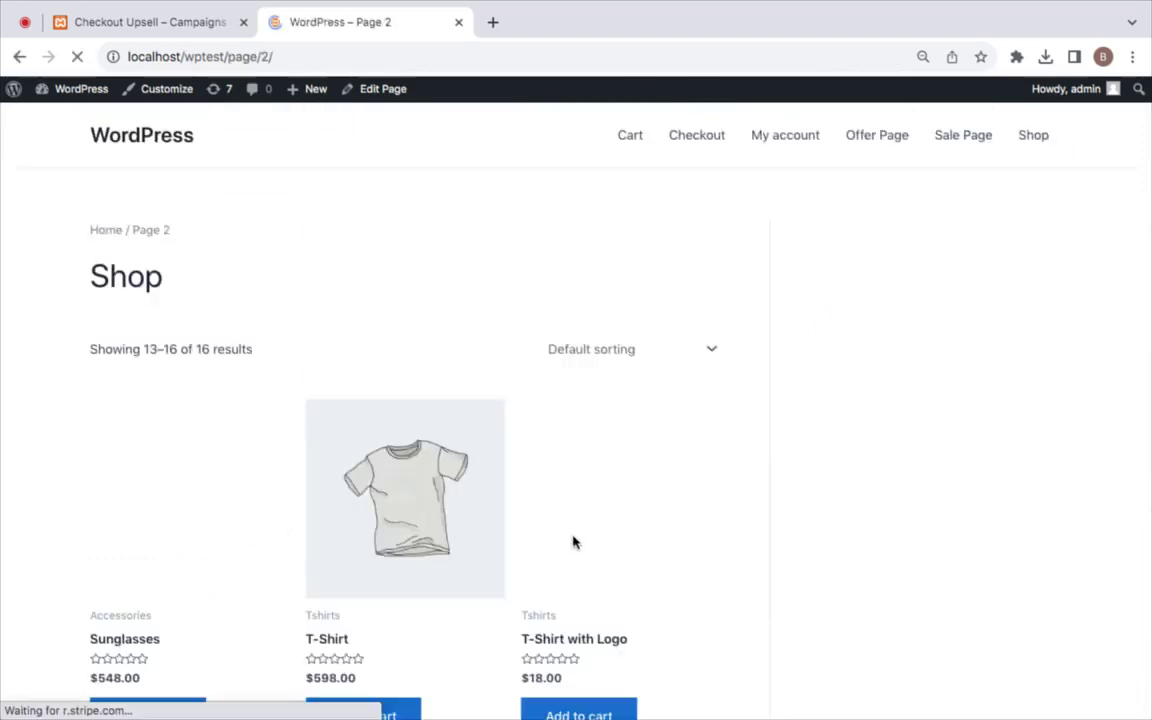
pyautogui.scroll(-3, 360, 400)
pyautogui.click(373, 483)
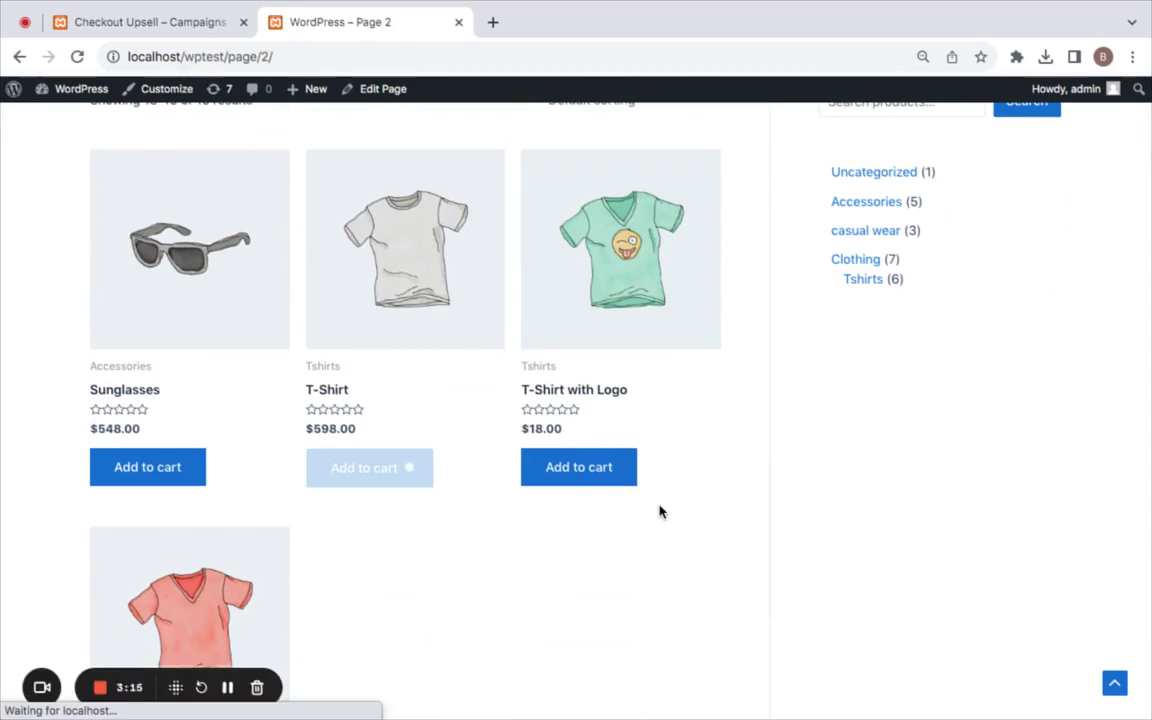
pyautogui.scroll(3, 797, 363)
pyautogui.scroll(-1, 797, 363)
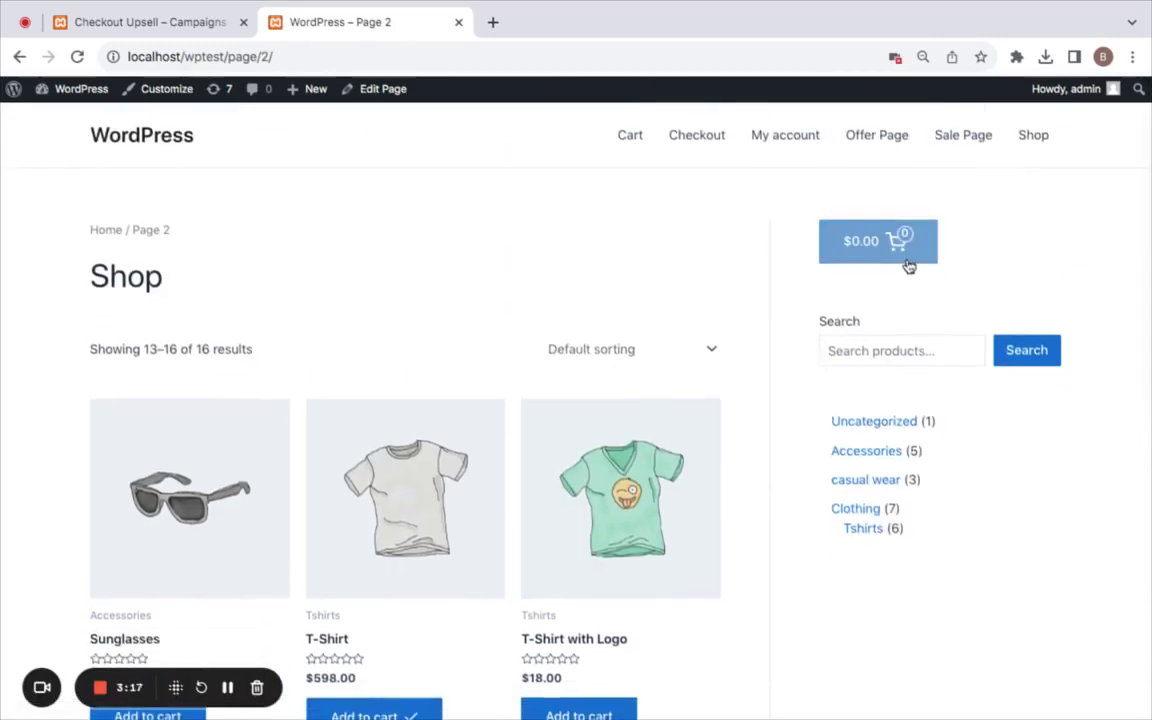
# - On the full cart page, accept the Cap upsell at $45.00 with 10% off
pyautogui.click(905, 249)
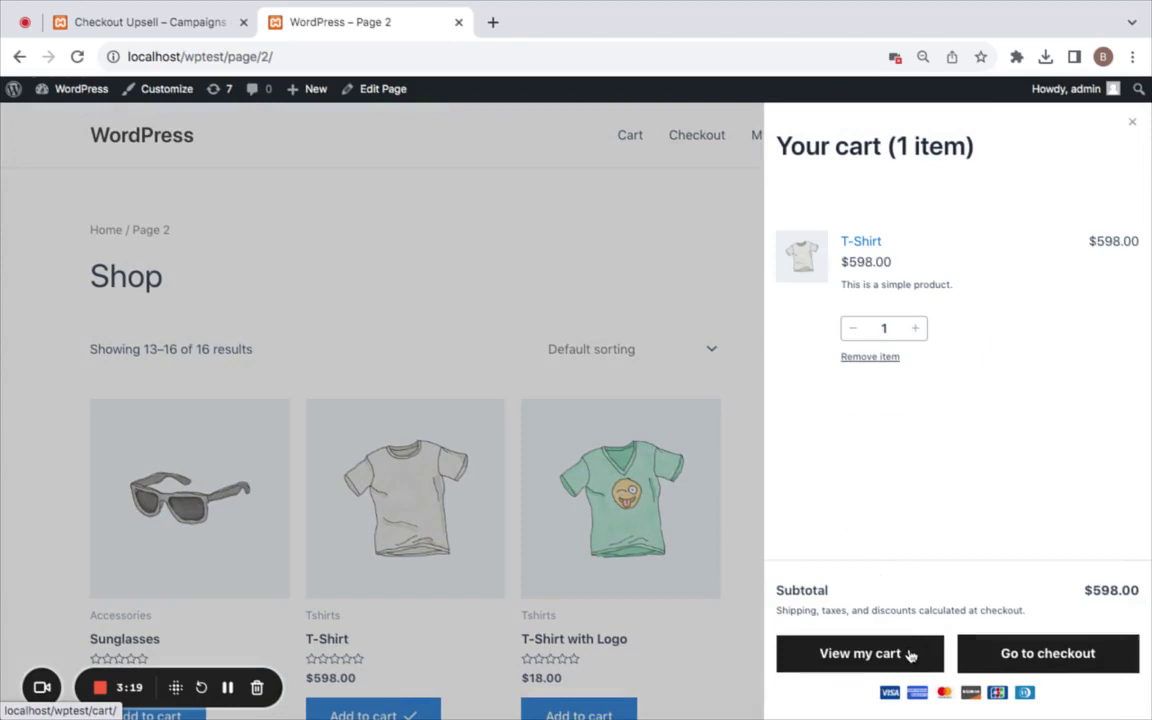
pyautogui.click(852, 648)
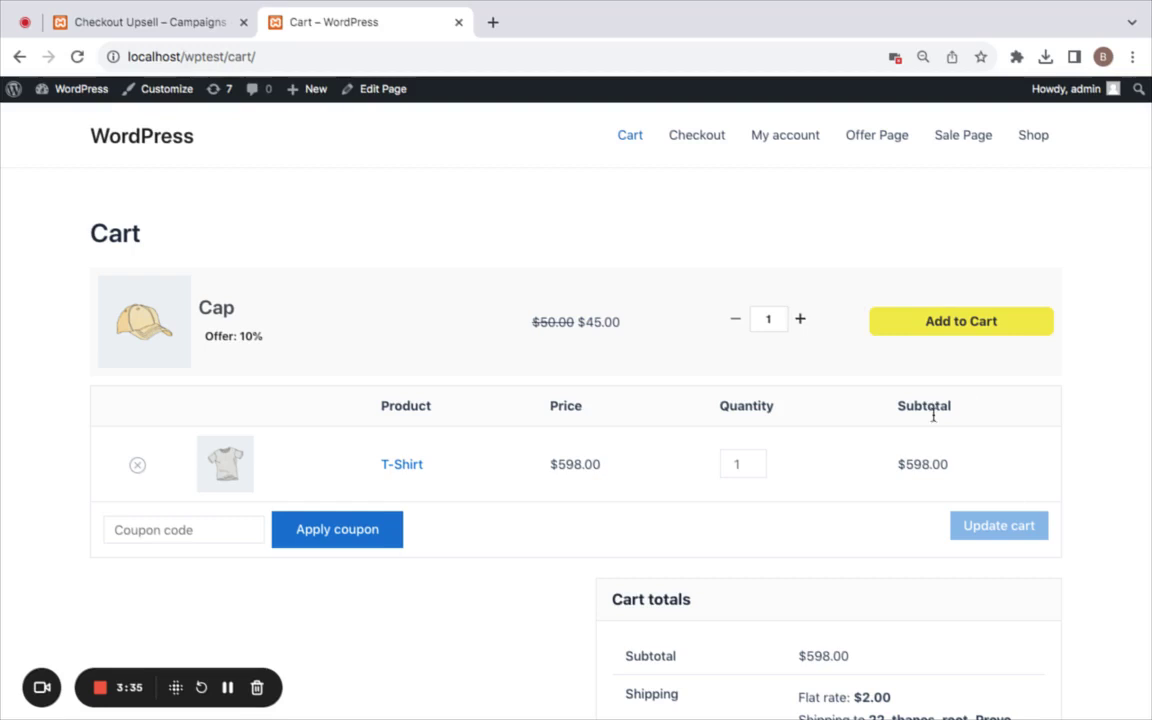
pyautogui.click(961, 322)
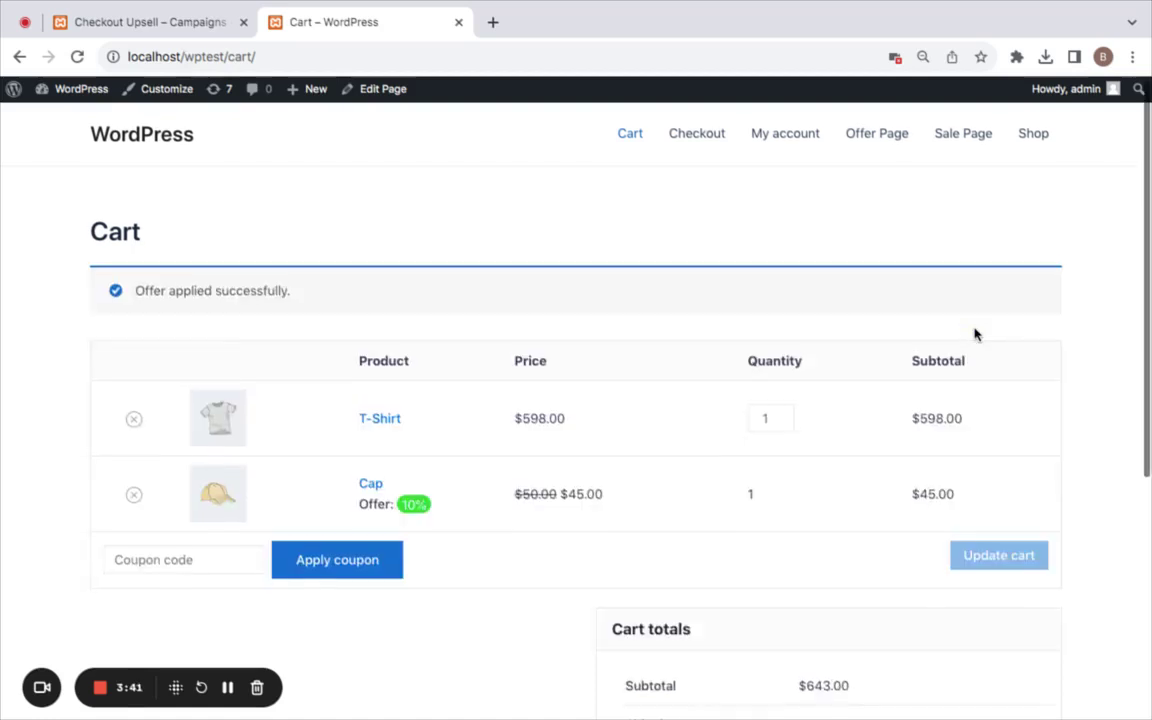